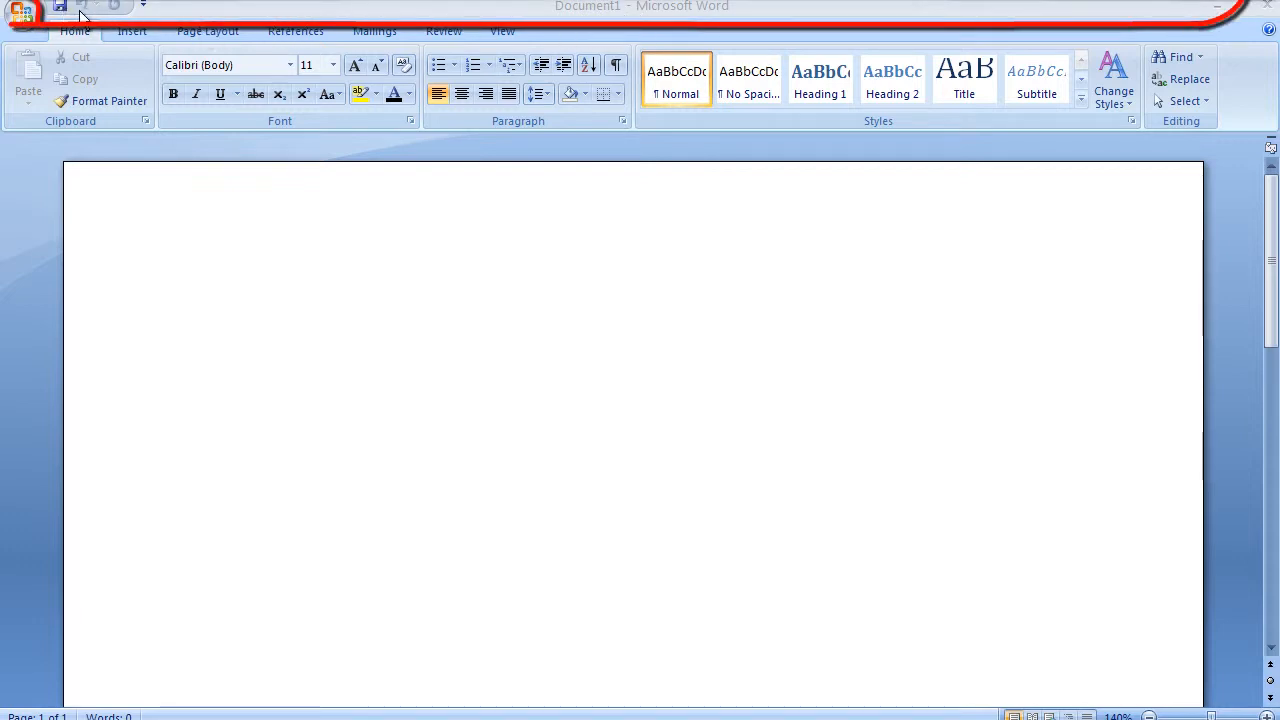
Step: Review the customization options for the Quick Access Toolbar and the Office file commands
left_click(145, 8)
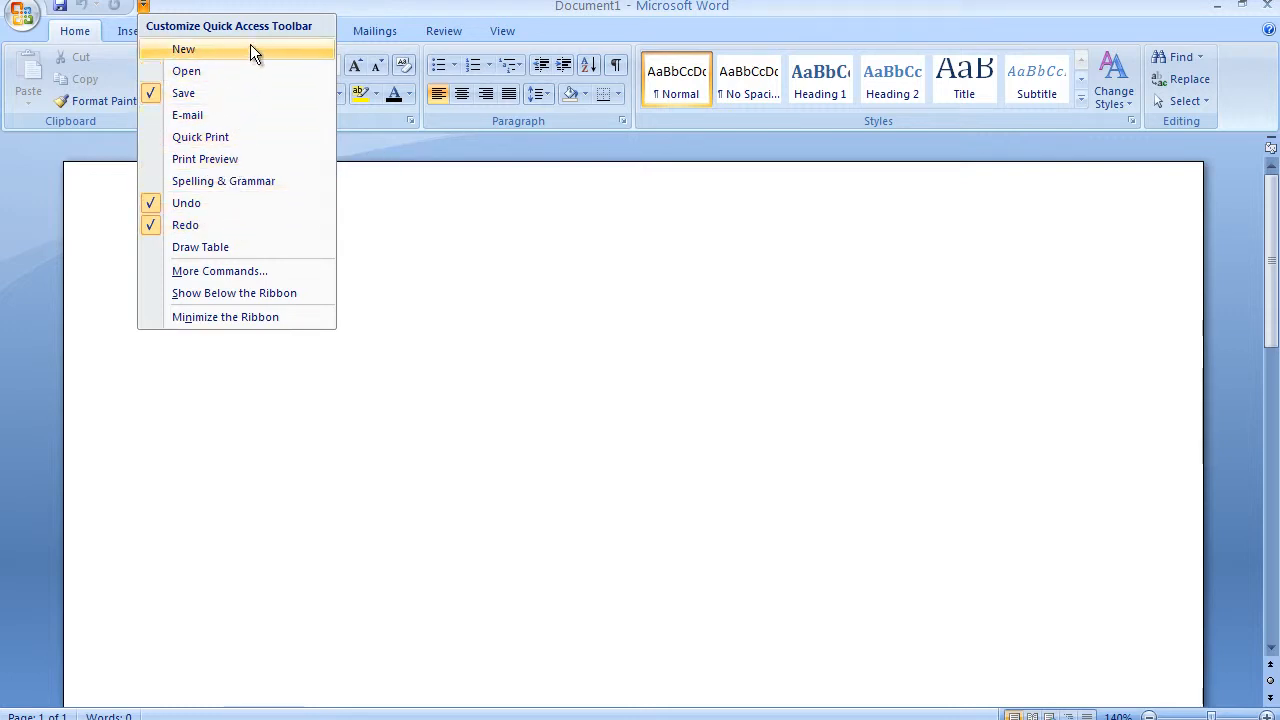
left_click(441, 241)
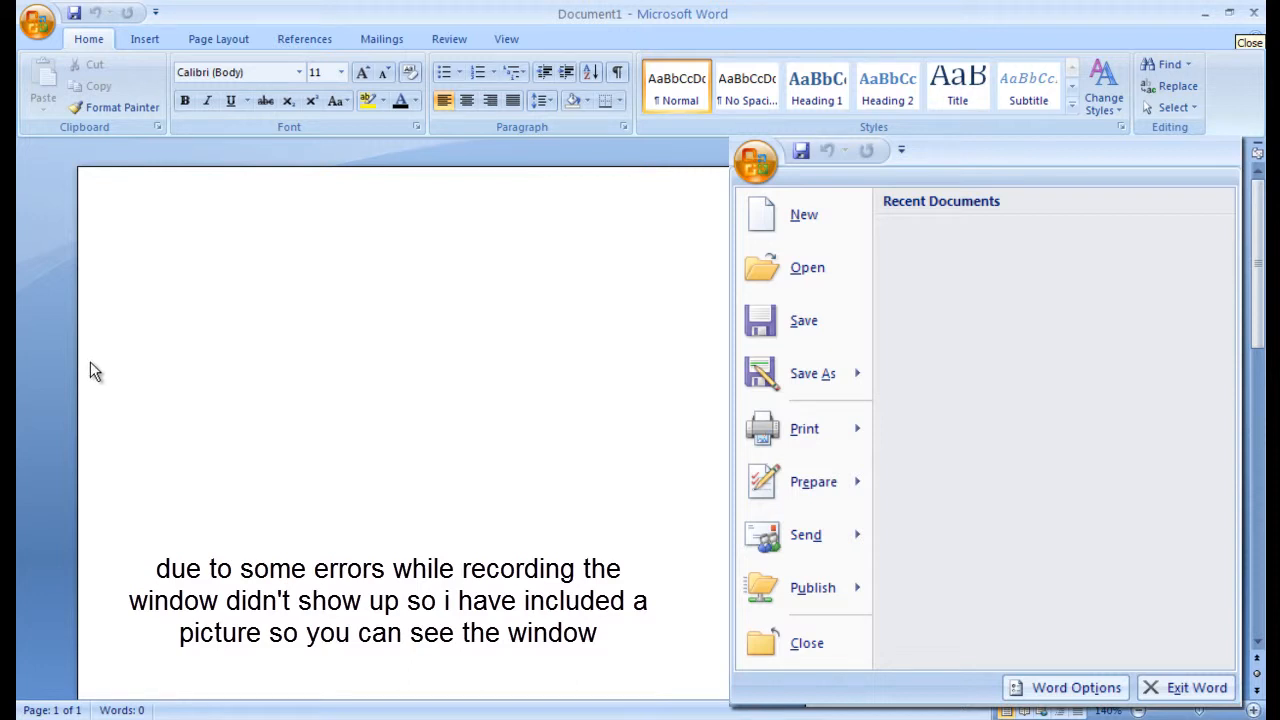
left_click(236, 512)
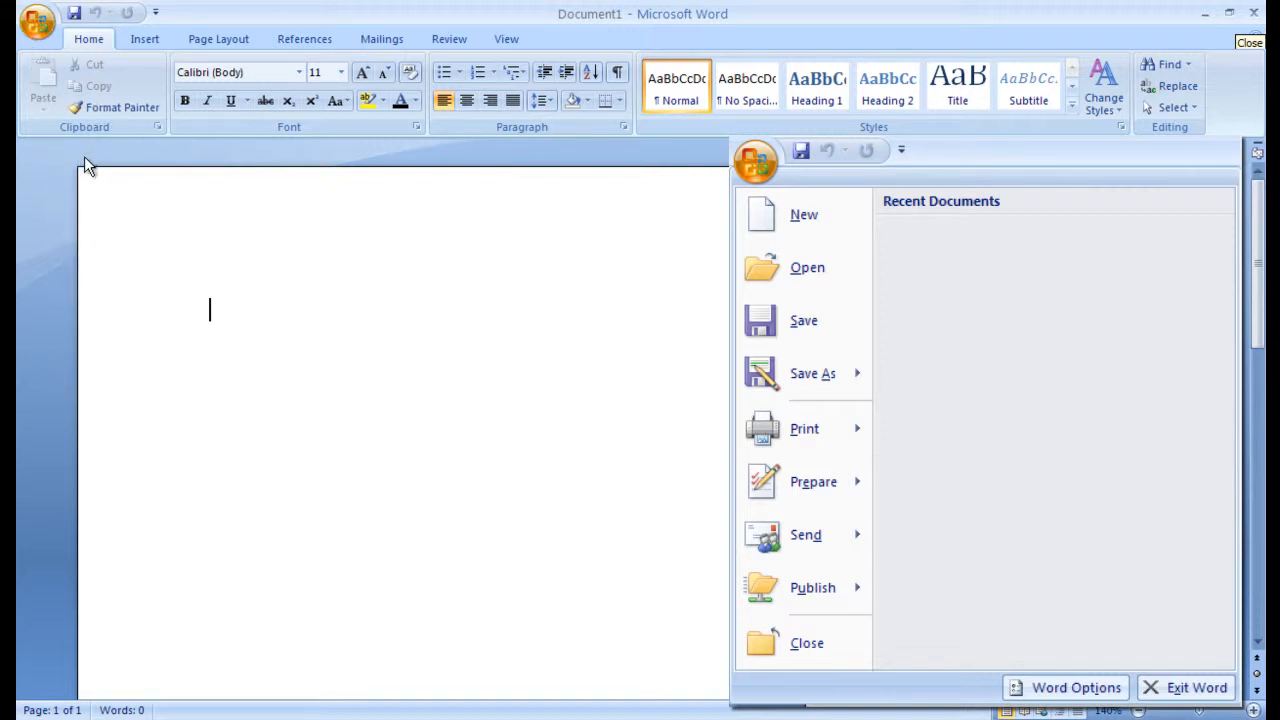
left_click(84, 204)
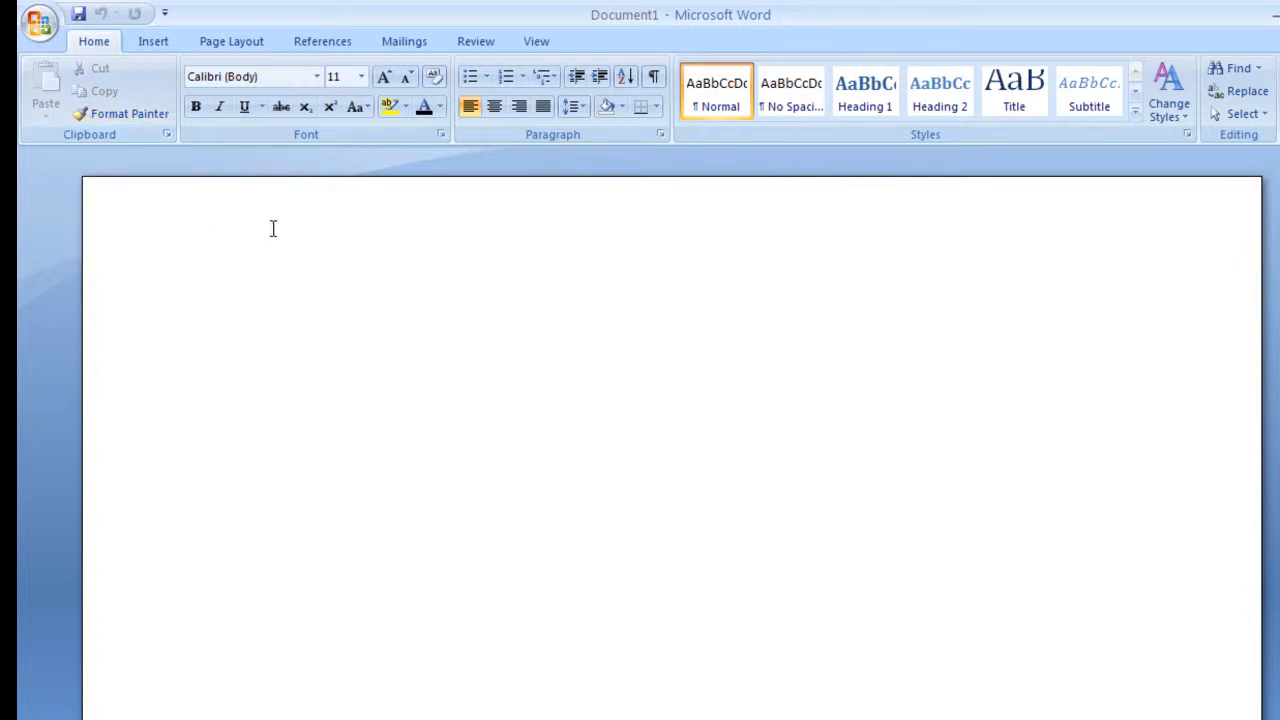
Step: Look through the available fonts and font sizes for the document text
left_click(317, 77)
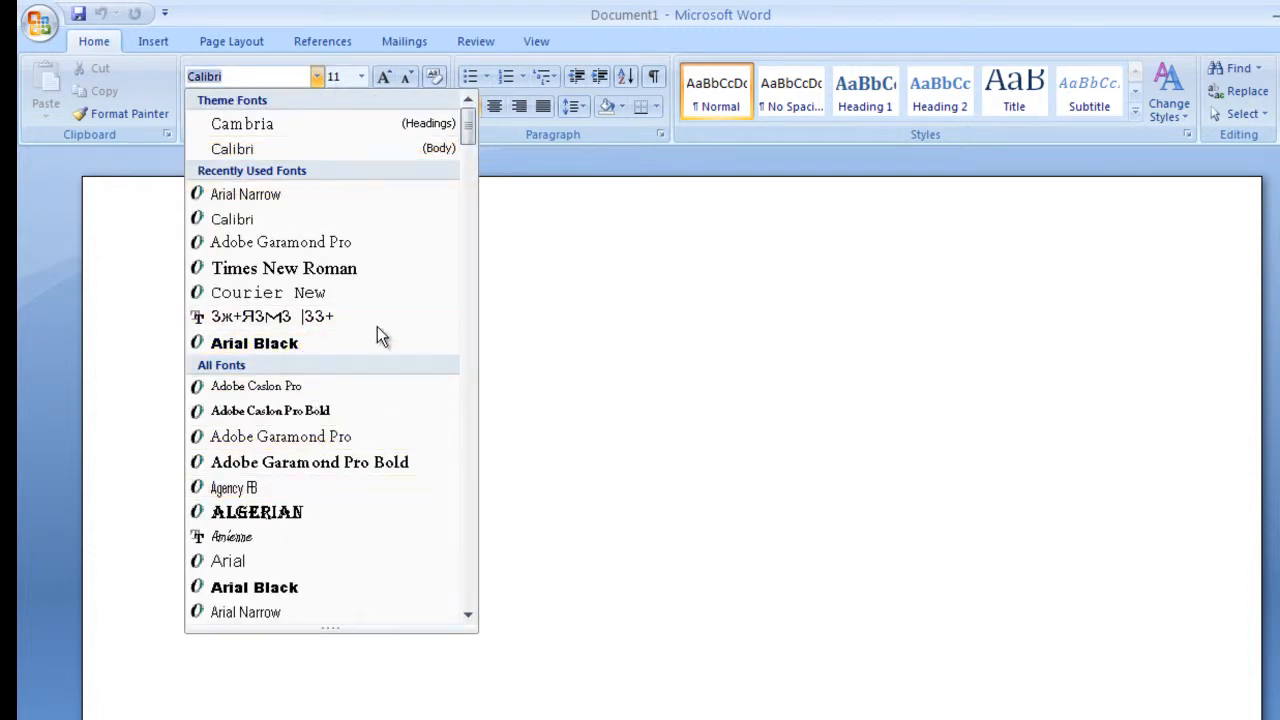
left_click(361, 77)
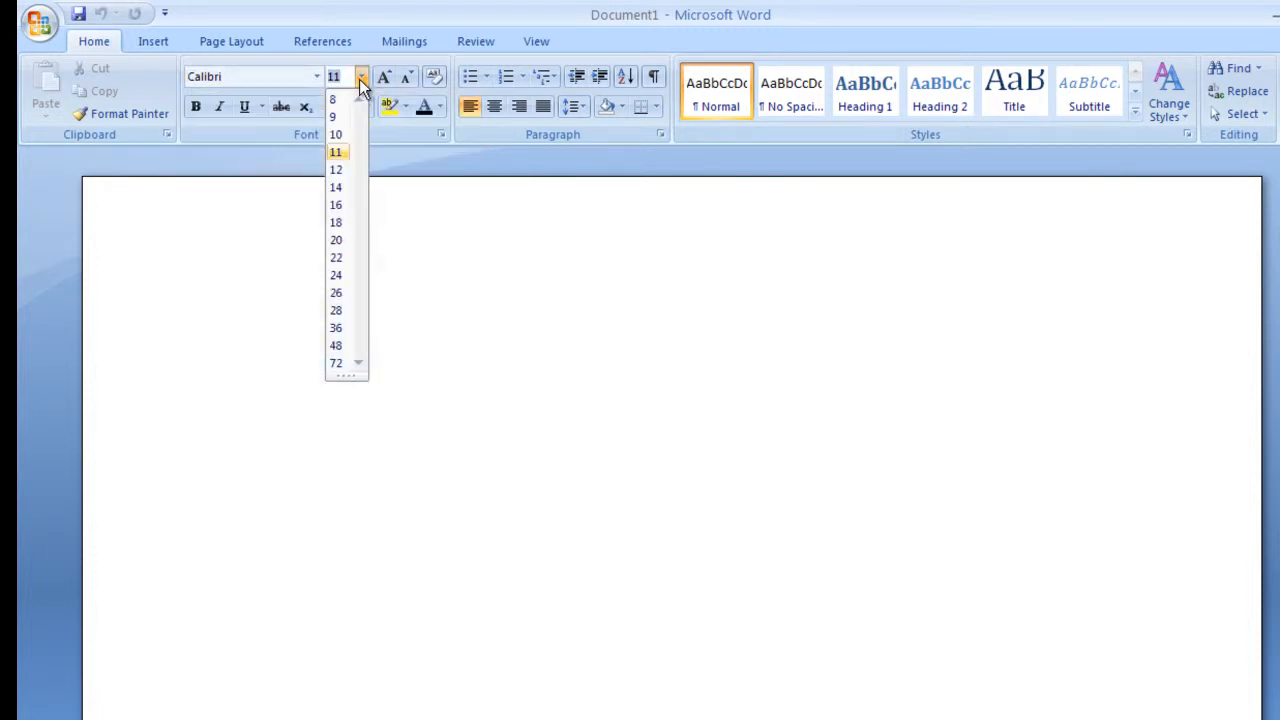
left_click(361, 77)
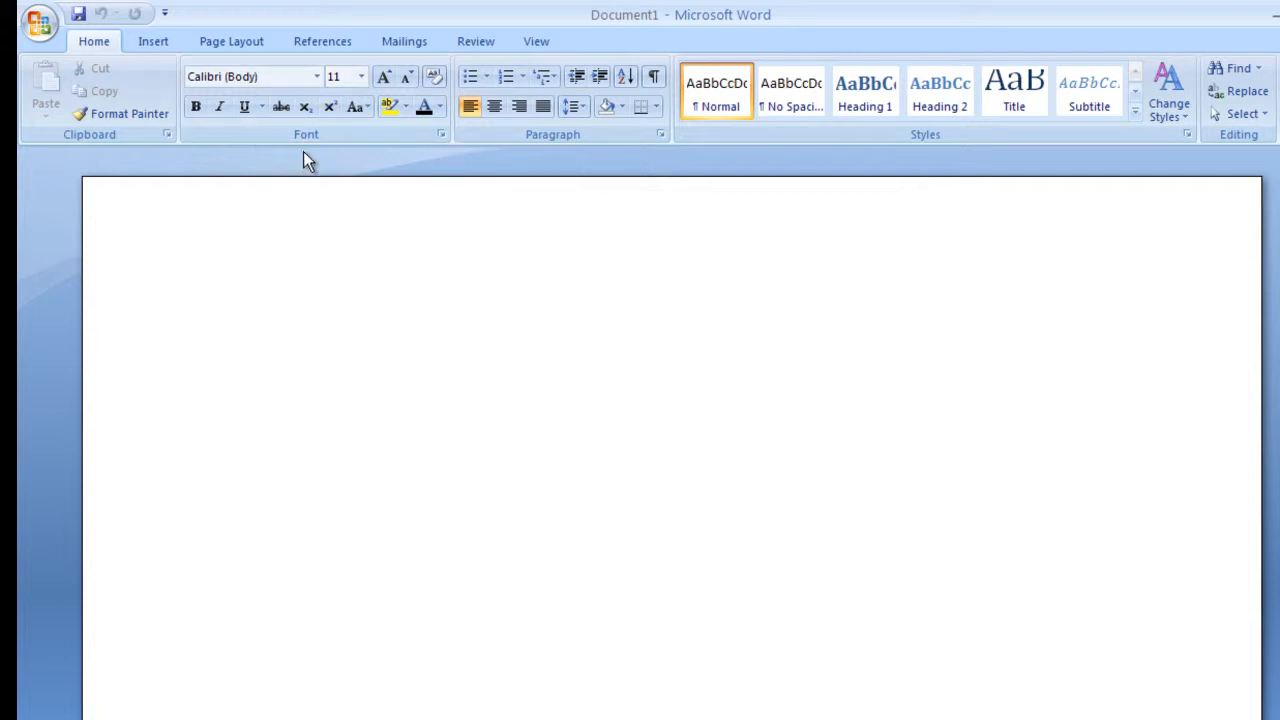
mouse_move(303, 152)
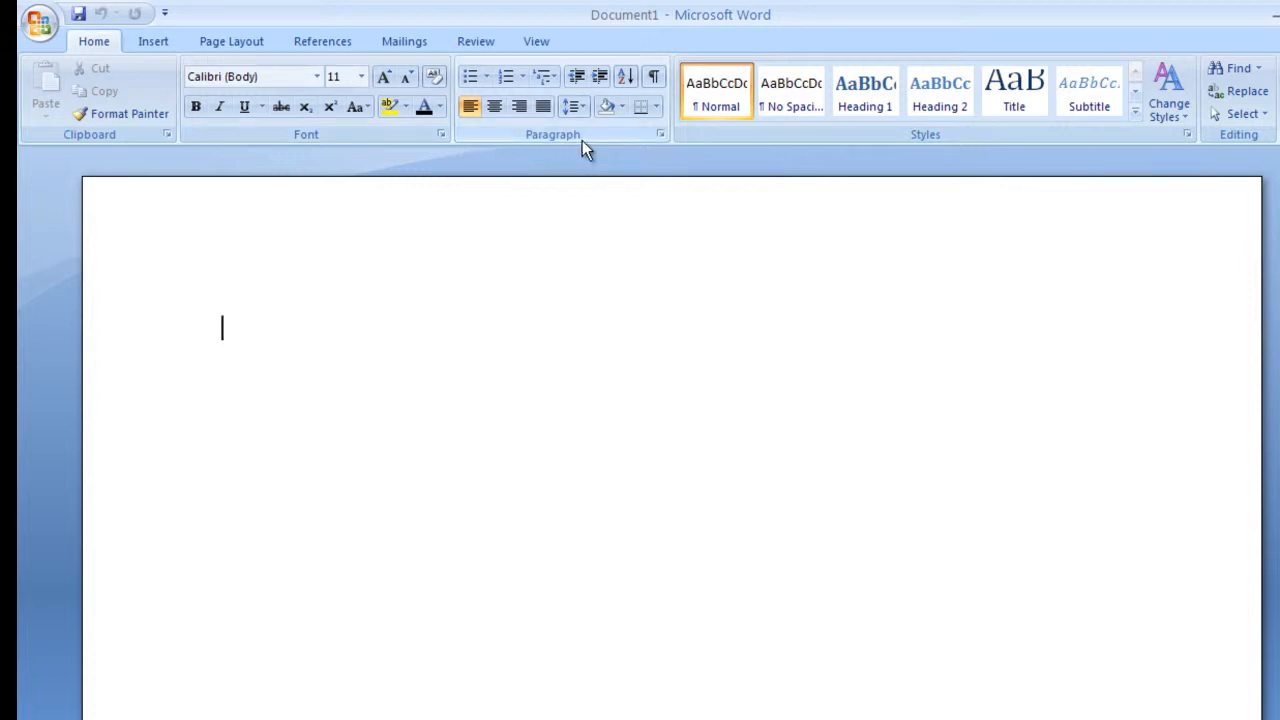
Step: Examine the line spacing options and the full gallery of quick styles
left_click(578, 106)
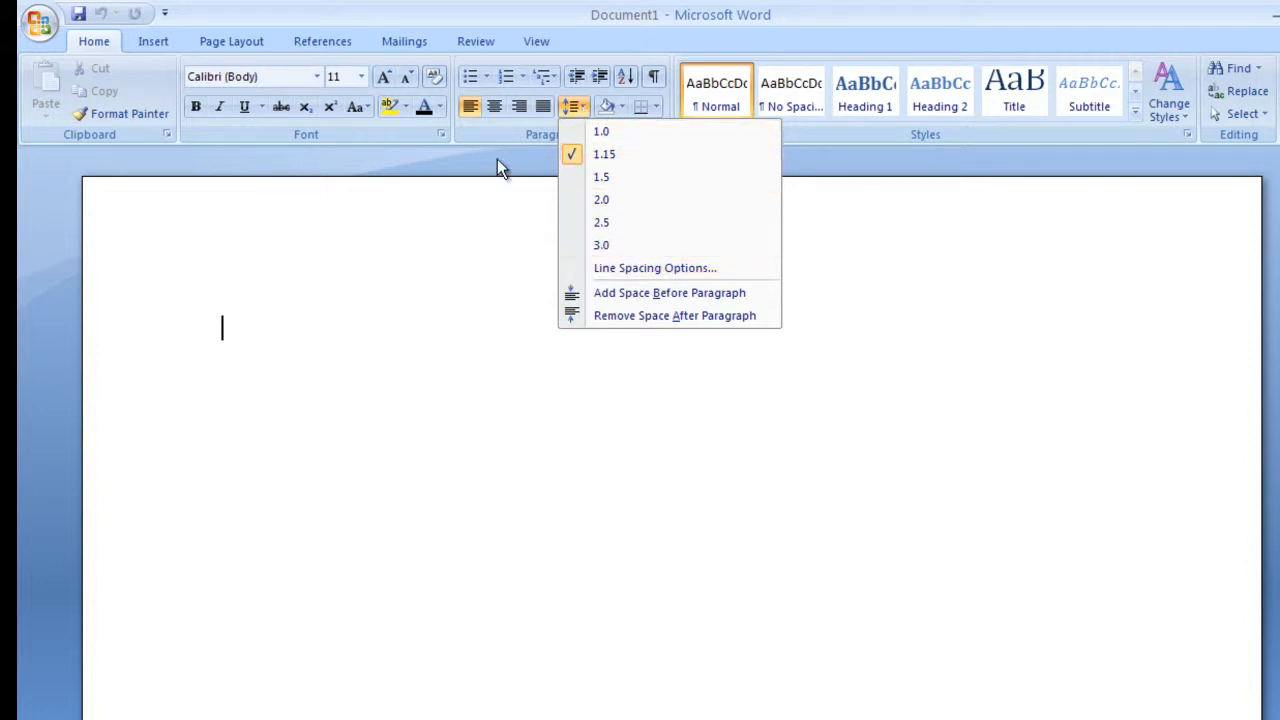
left_click(499, 133)
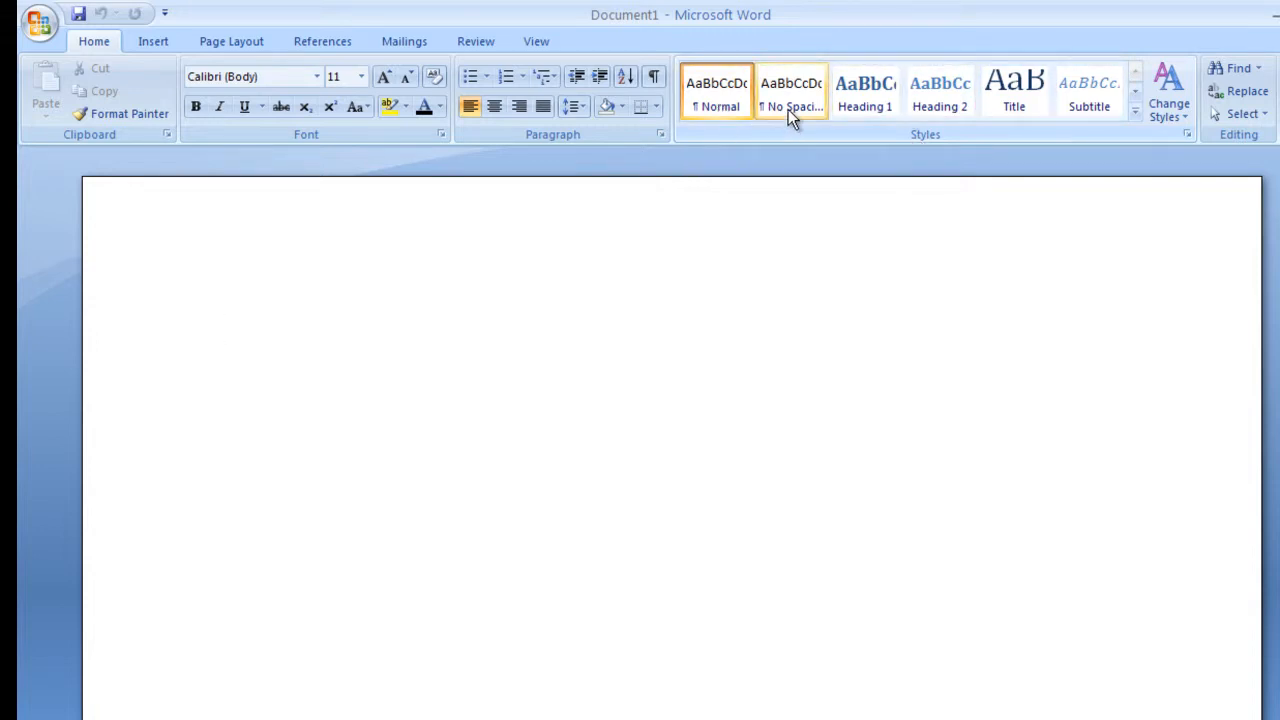
left_click(1135, 113)
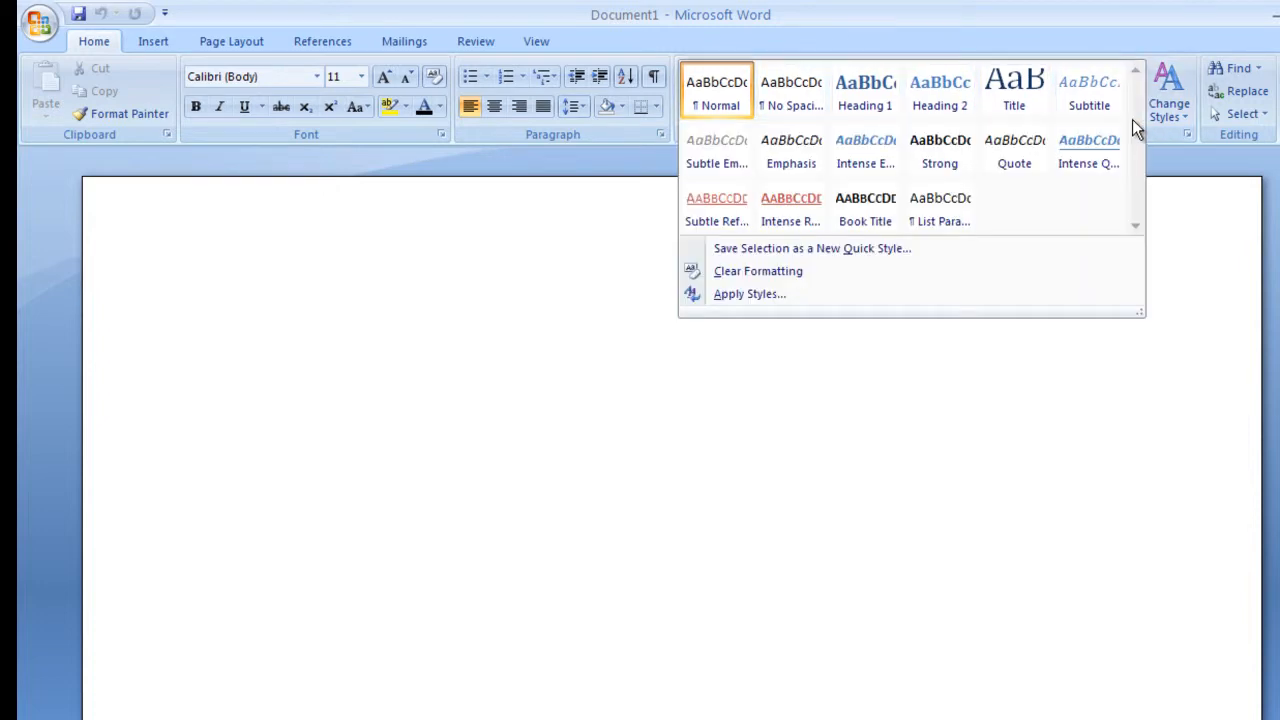
left_click(1177, 137)
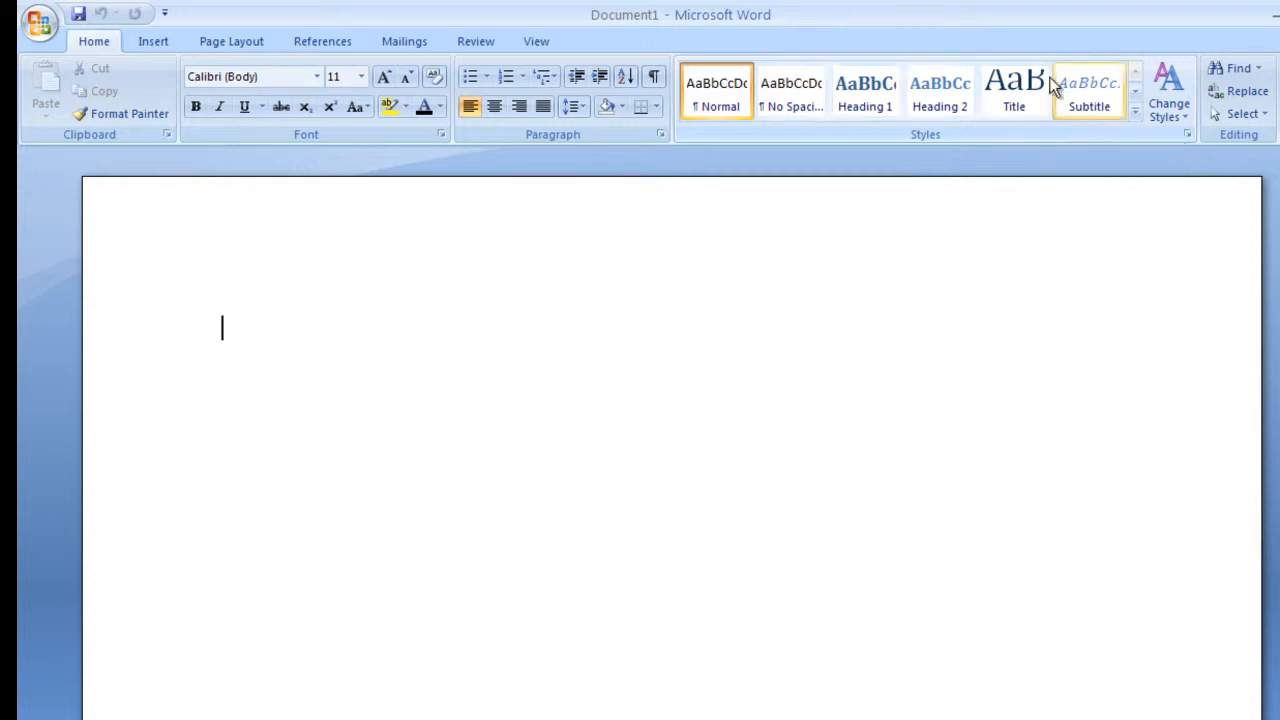
Step: Review the commands for inserting content and for setting the page layout
left_click(165, 50)
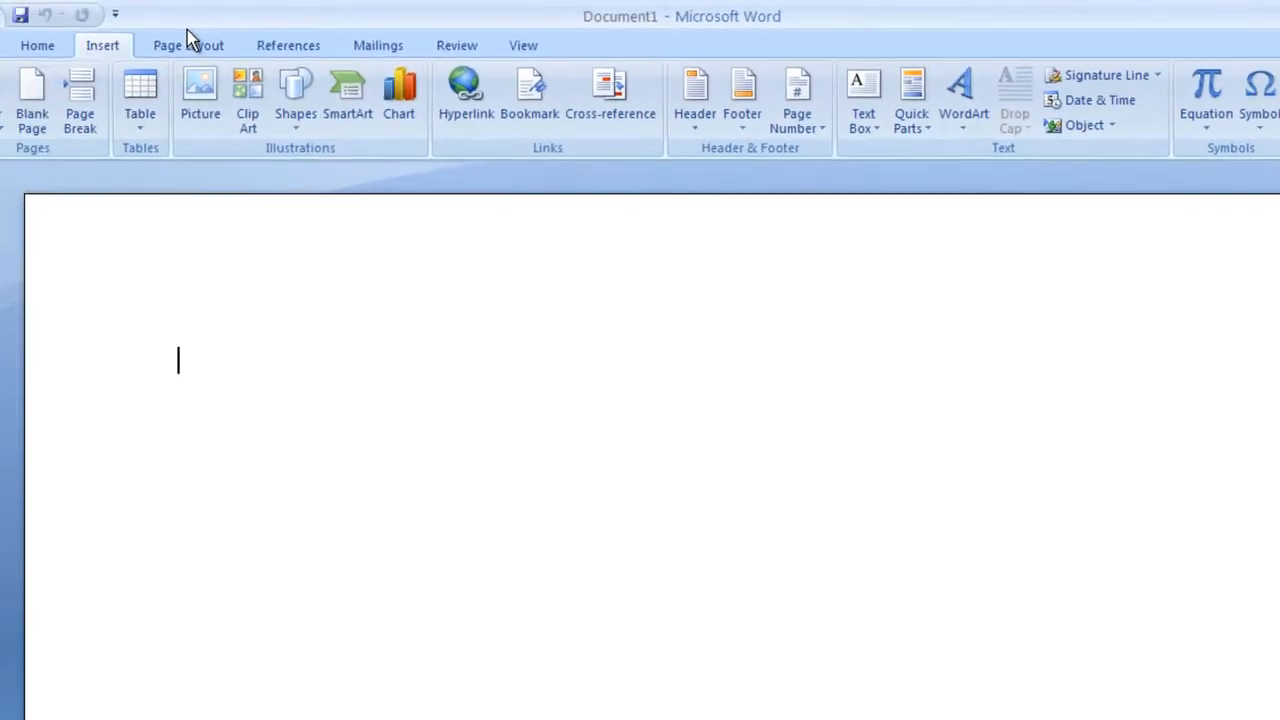
left_click(190, 45)
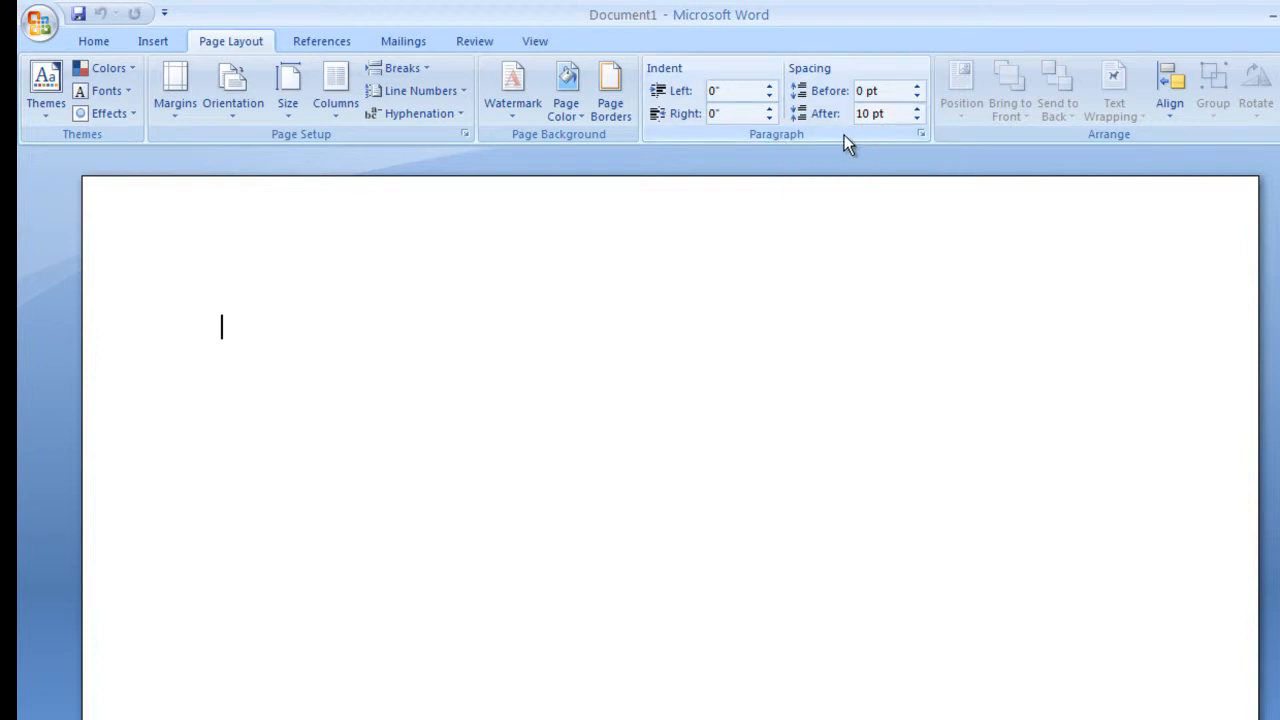
Step: Inspect the full Paragraph settings for indents and spacing, and close them without changes
left_click(93, 41)
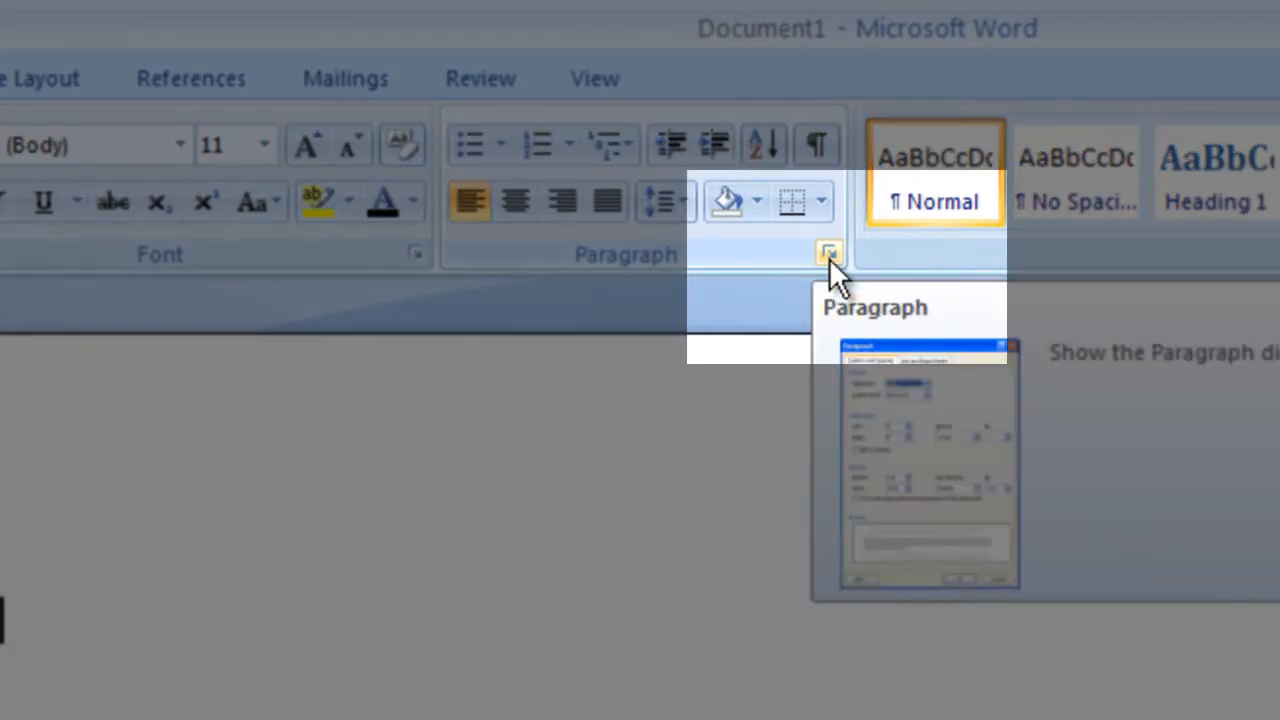
left_click(823, 252)
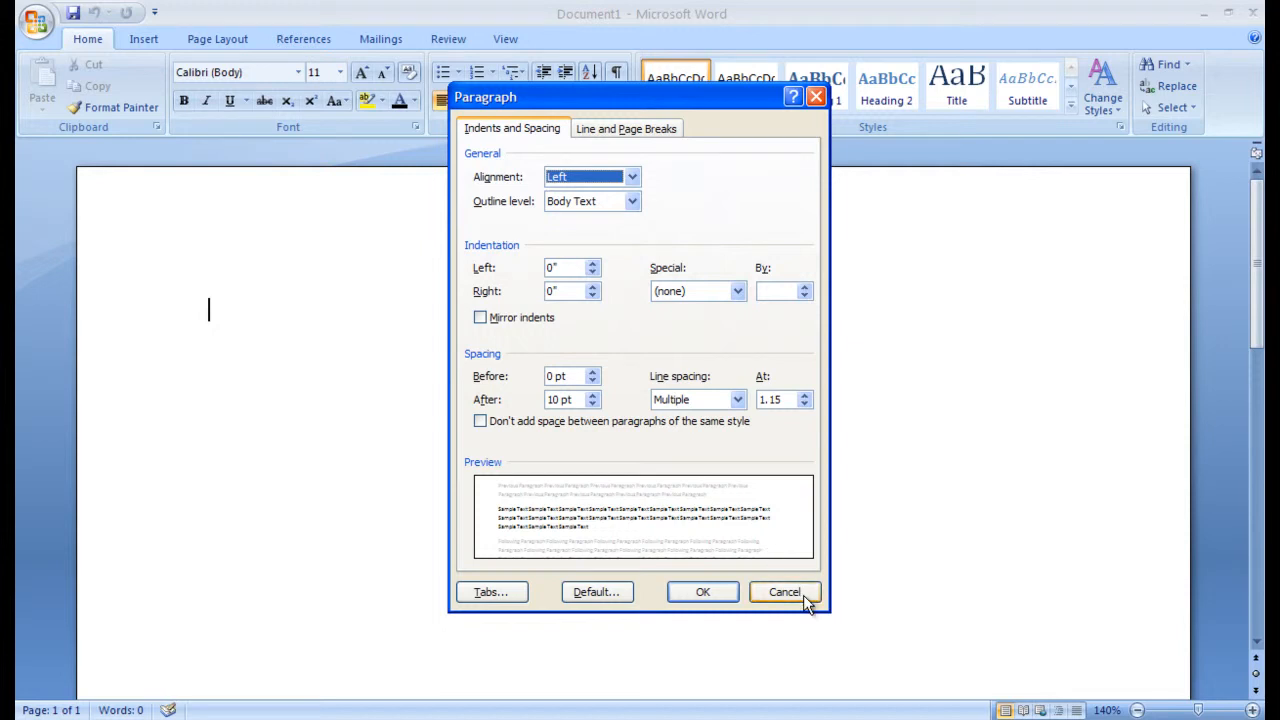
left_click_drag(708, 97, 709, 171)
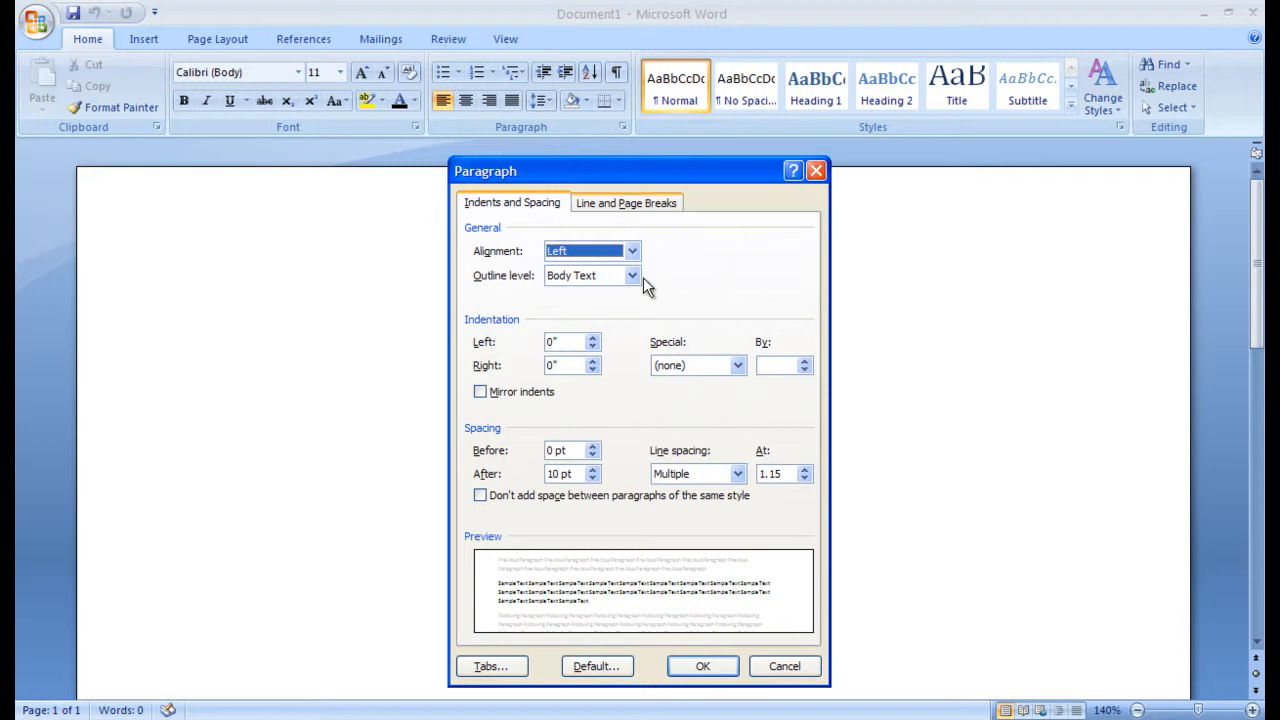
left_click(785, 666)
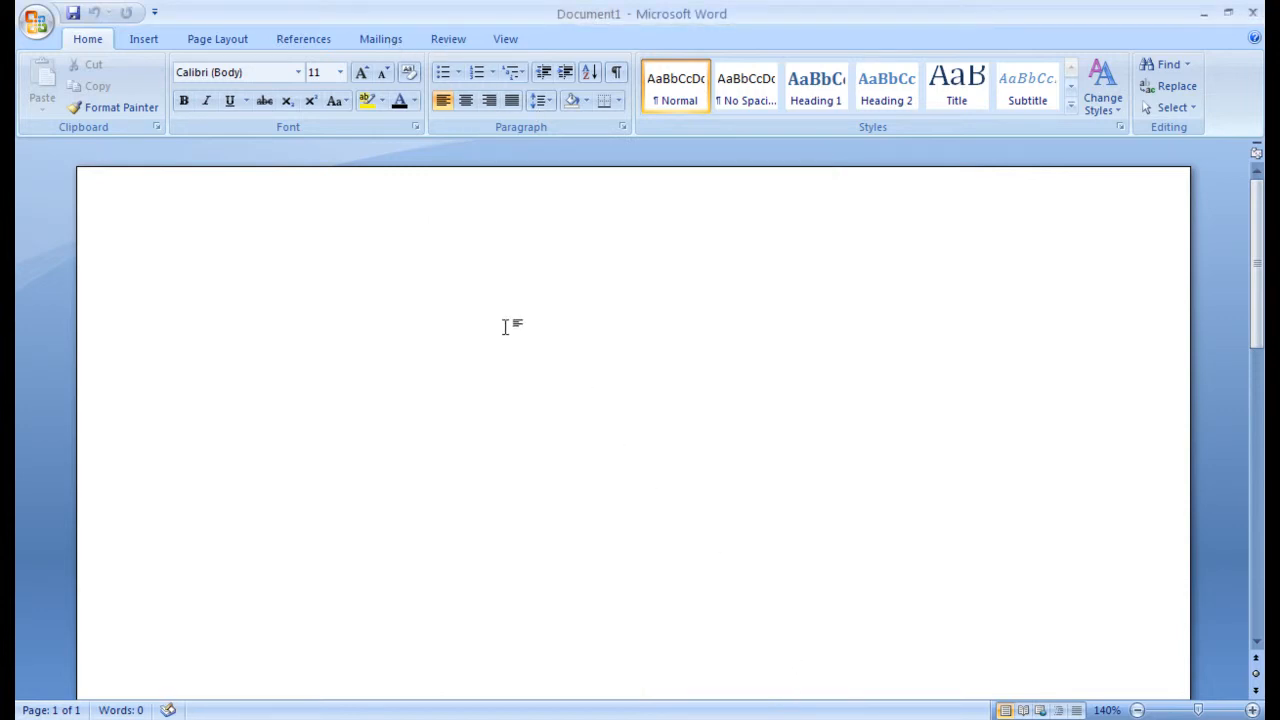
Step: Survey the command groups for page layout, references, mailings, reviewing and document views
left_click(236, 39)
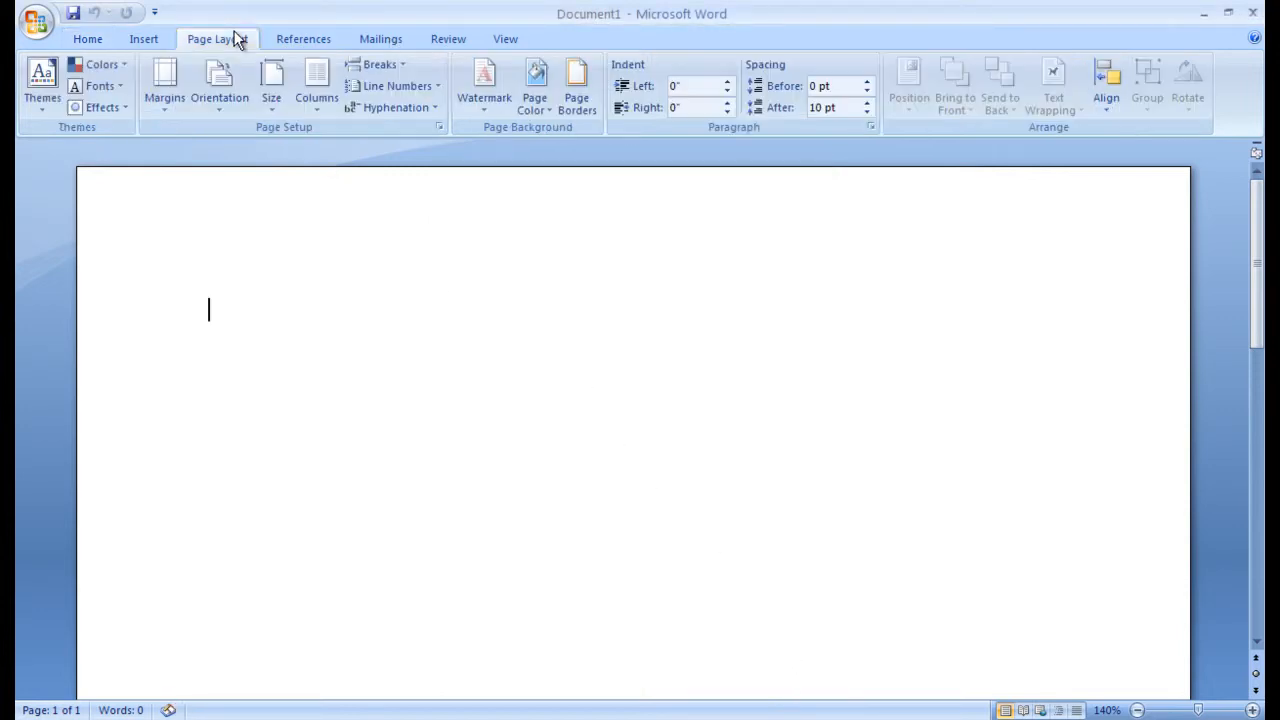
left_click(312, 42)
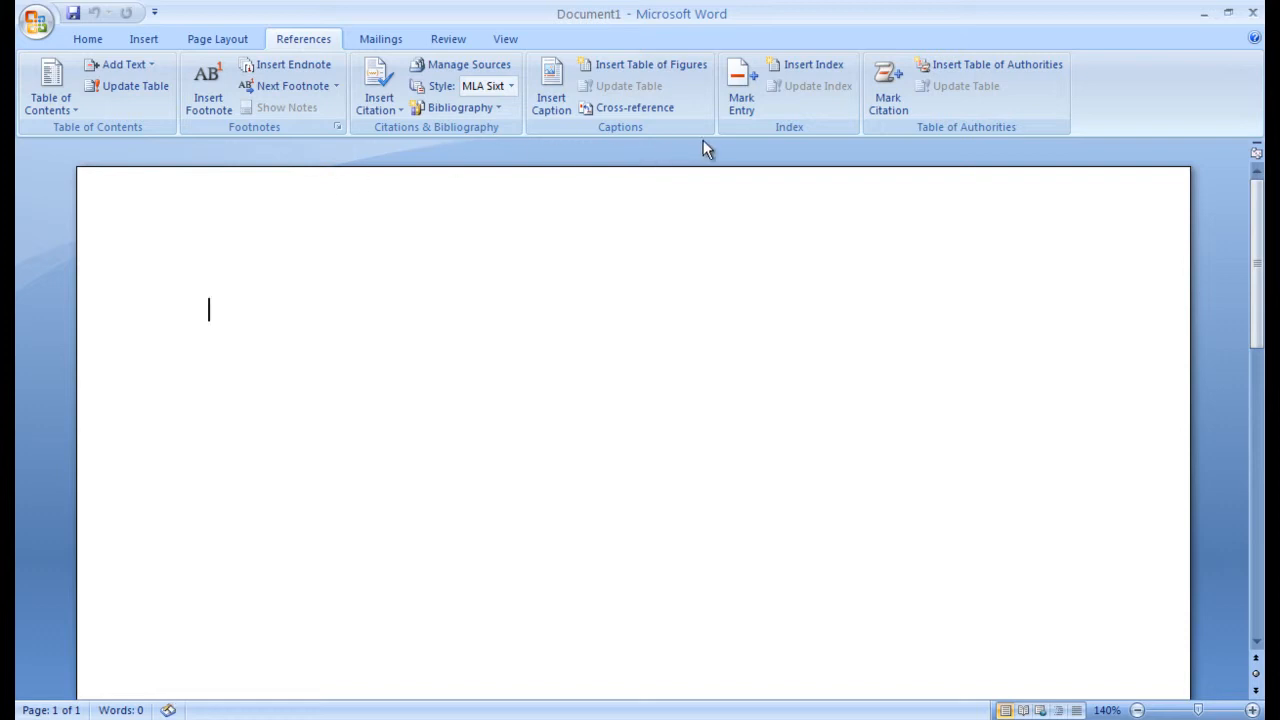
left_click(377, 40)
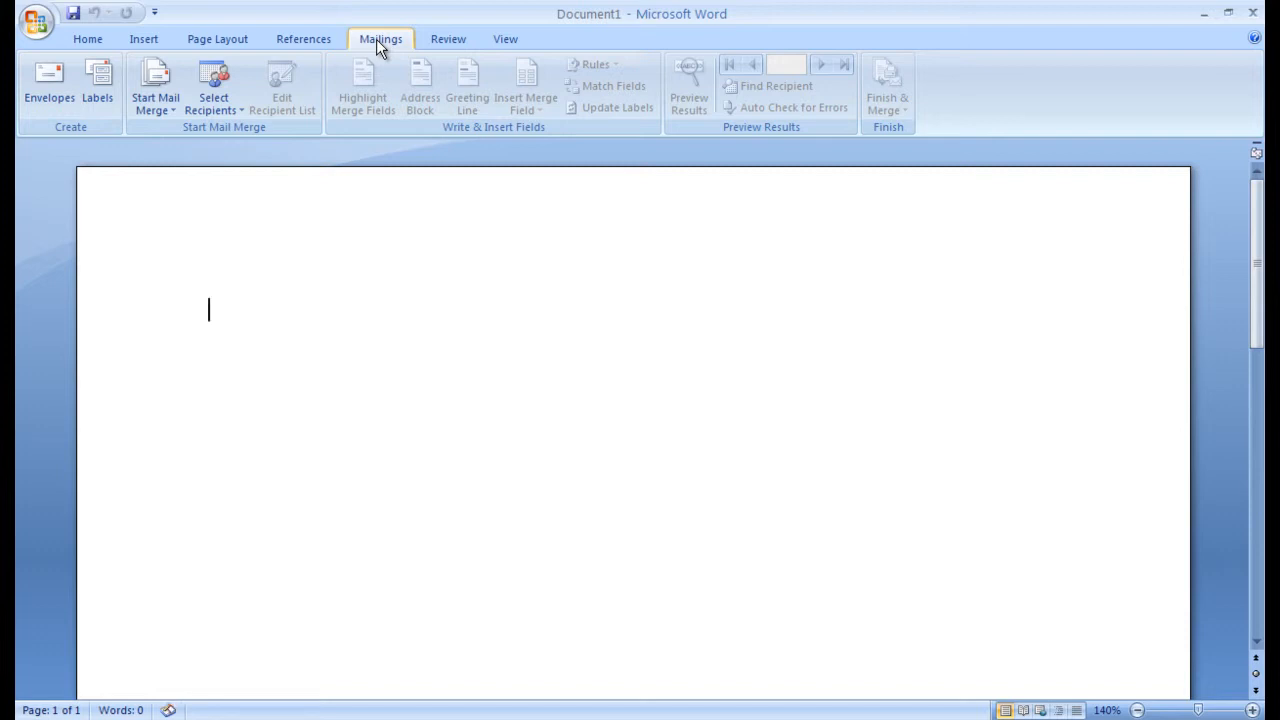
left_click(458, 46)
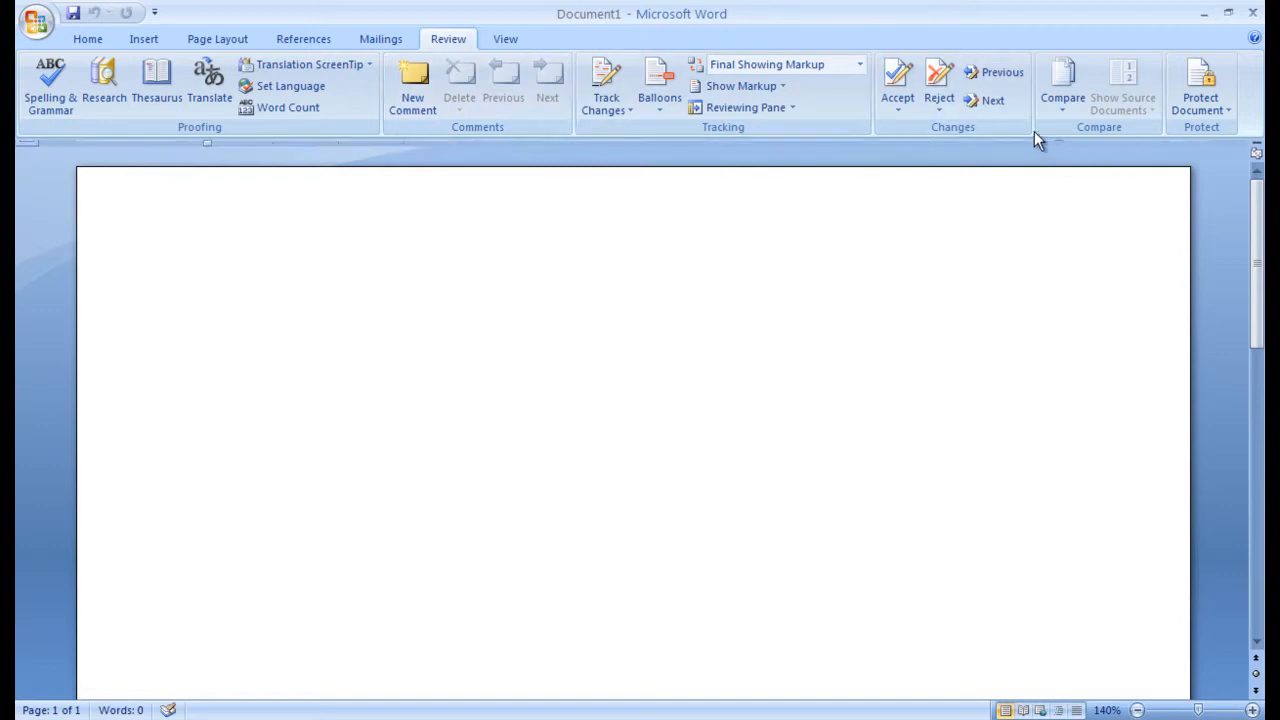
left_click(495, 40)
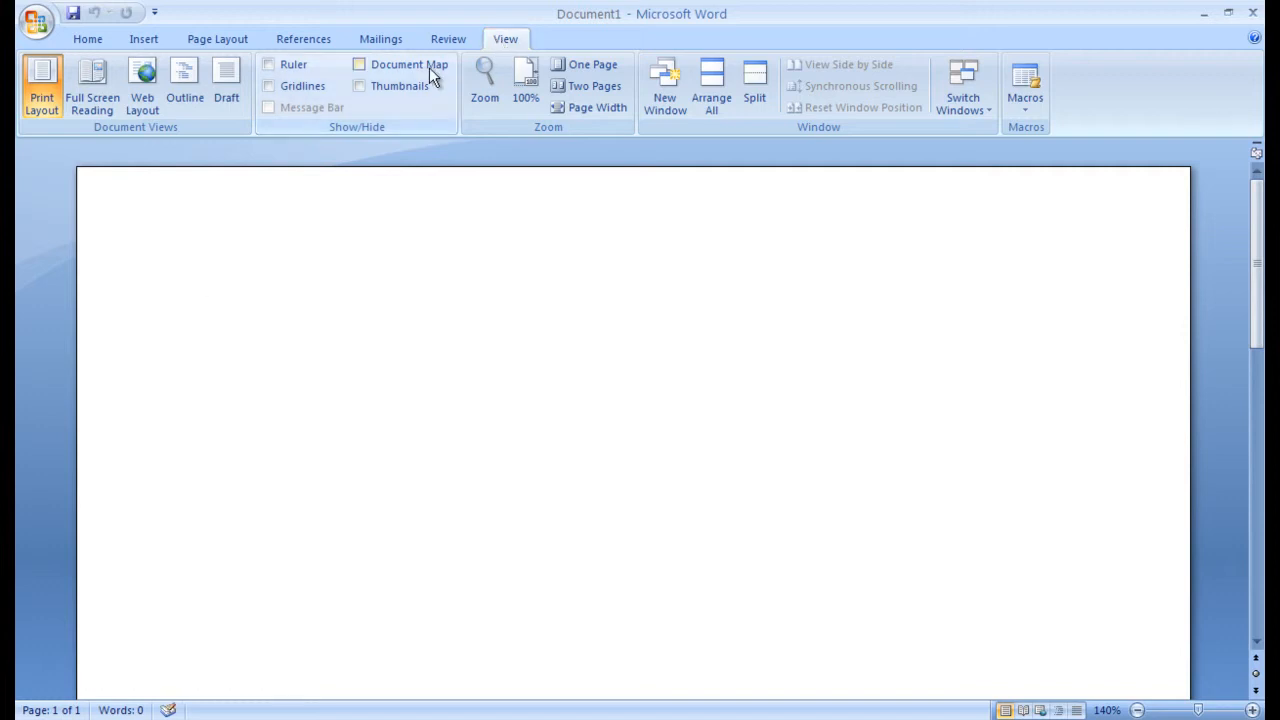
Step: Show the document's ruler and hide it again
mouse_move(174, 141)
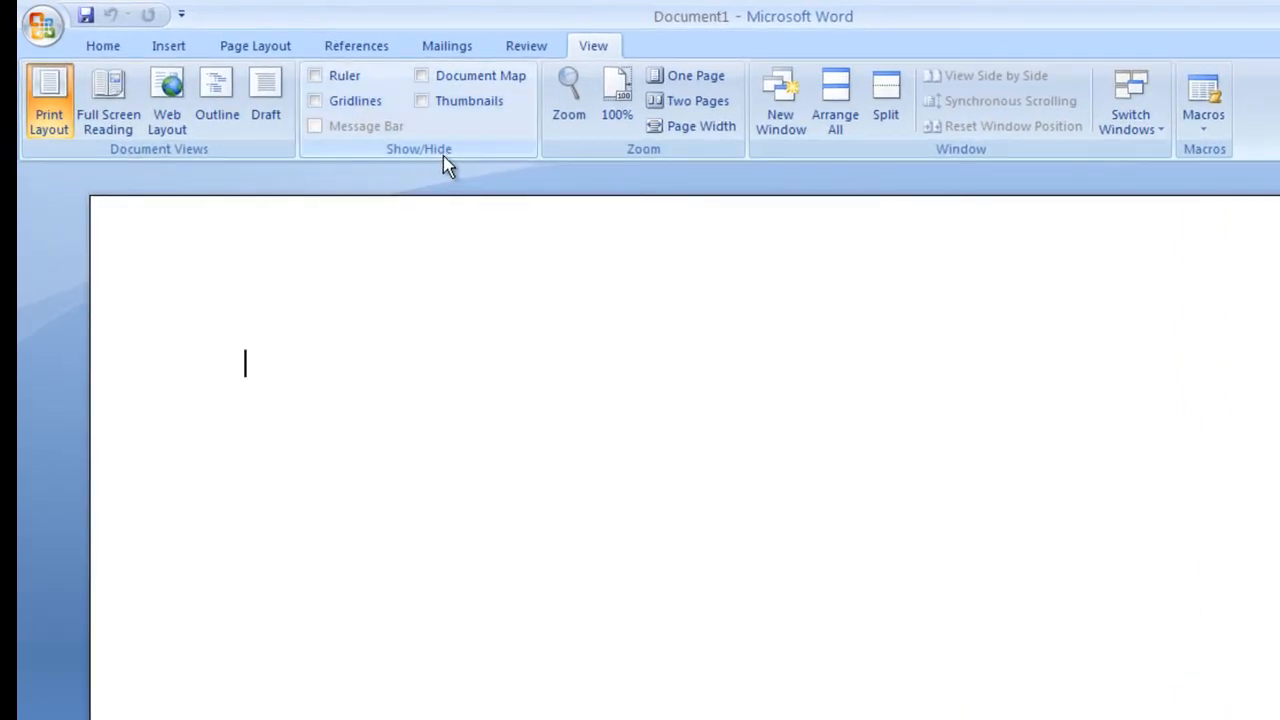
mouse_move(485, 175)
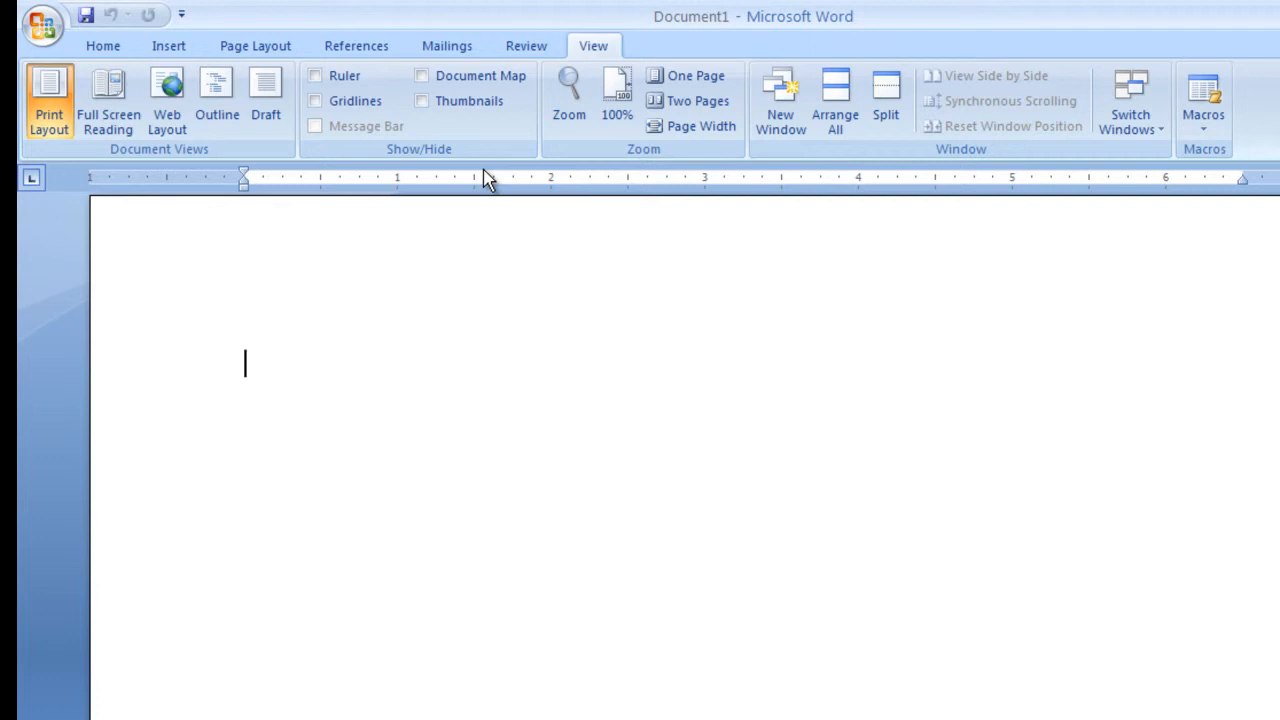
left_click(331, 76)
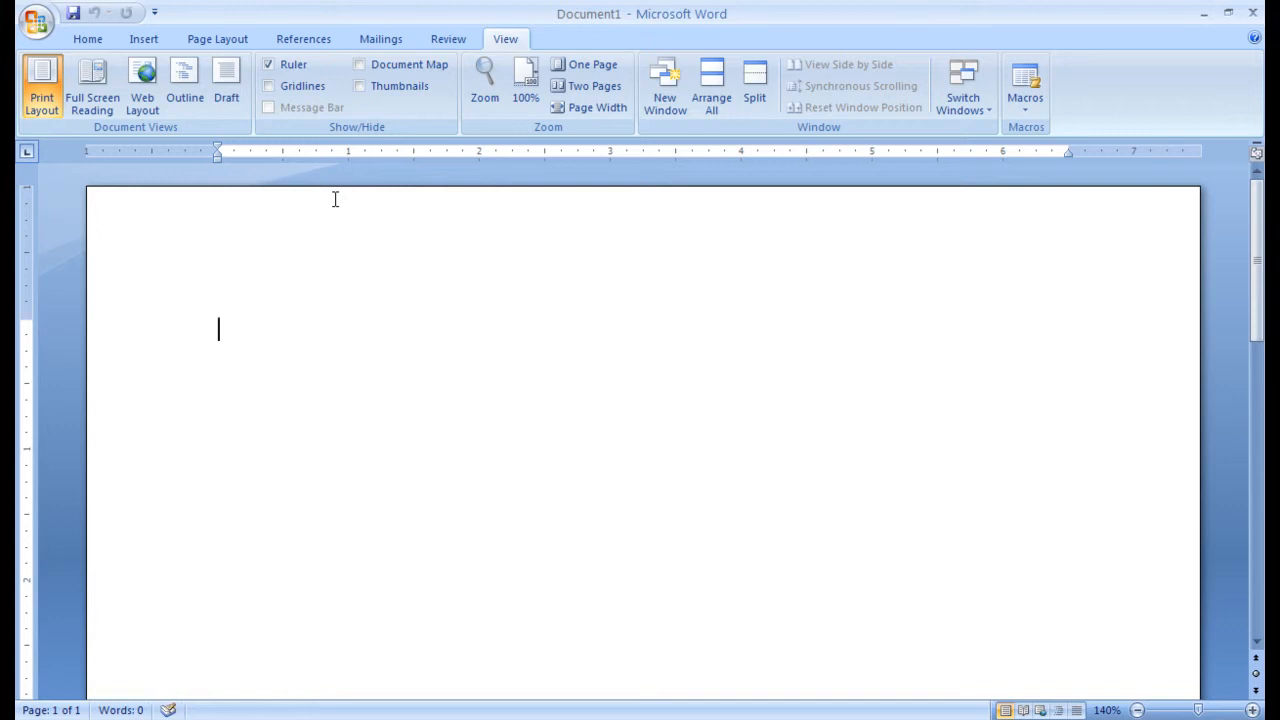
left_click(288, 66)
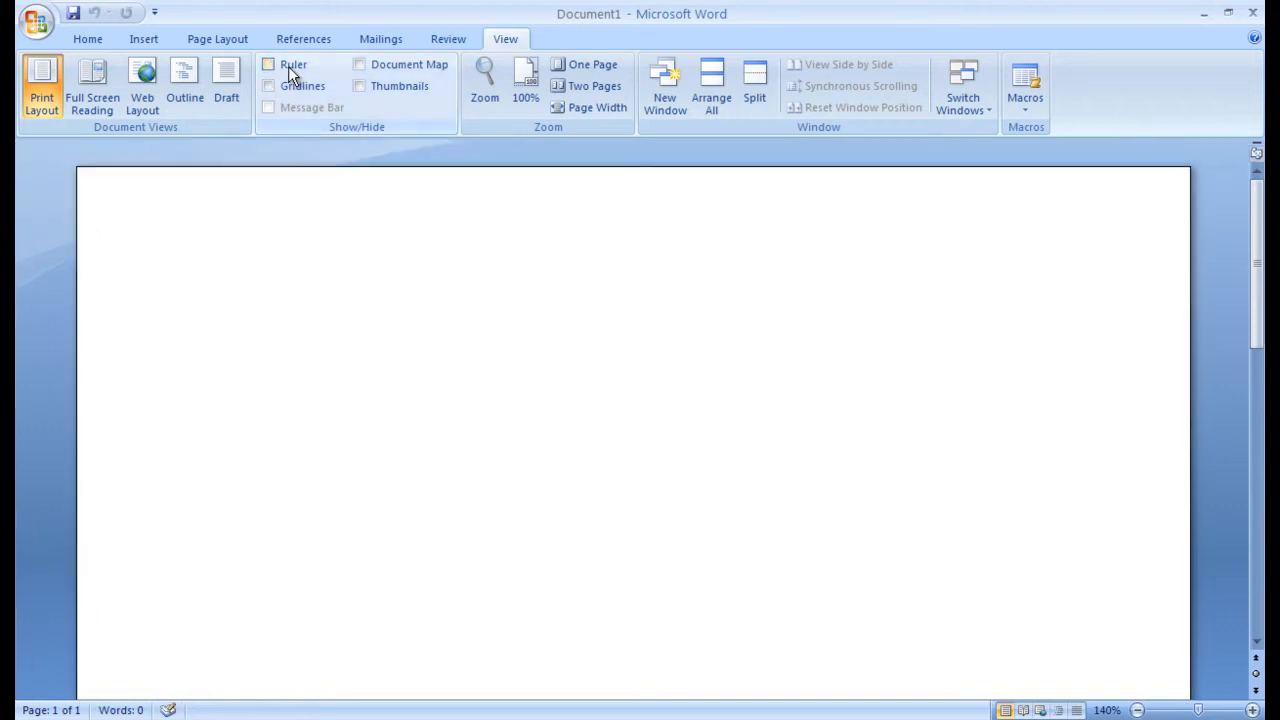
Step: Inspect the full Font settings for style, size and effects, and close them without changes
left_click(93, 46)
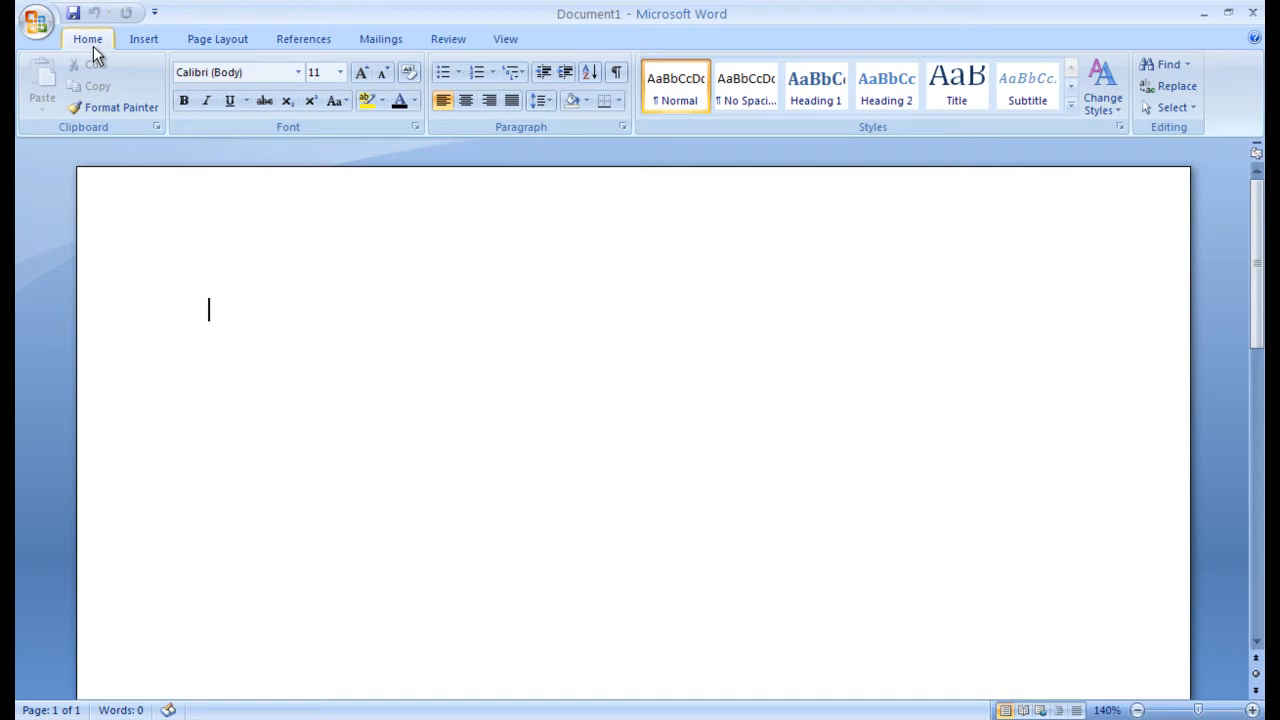
left_click(414, 128)
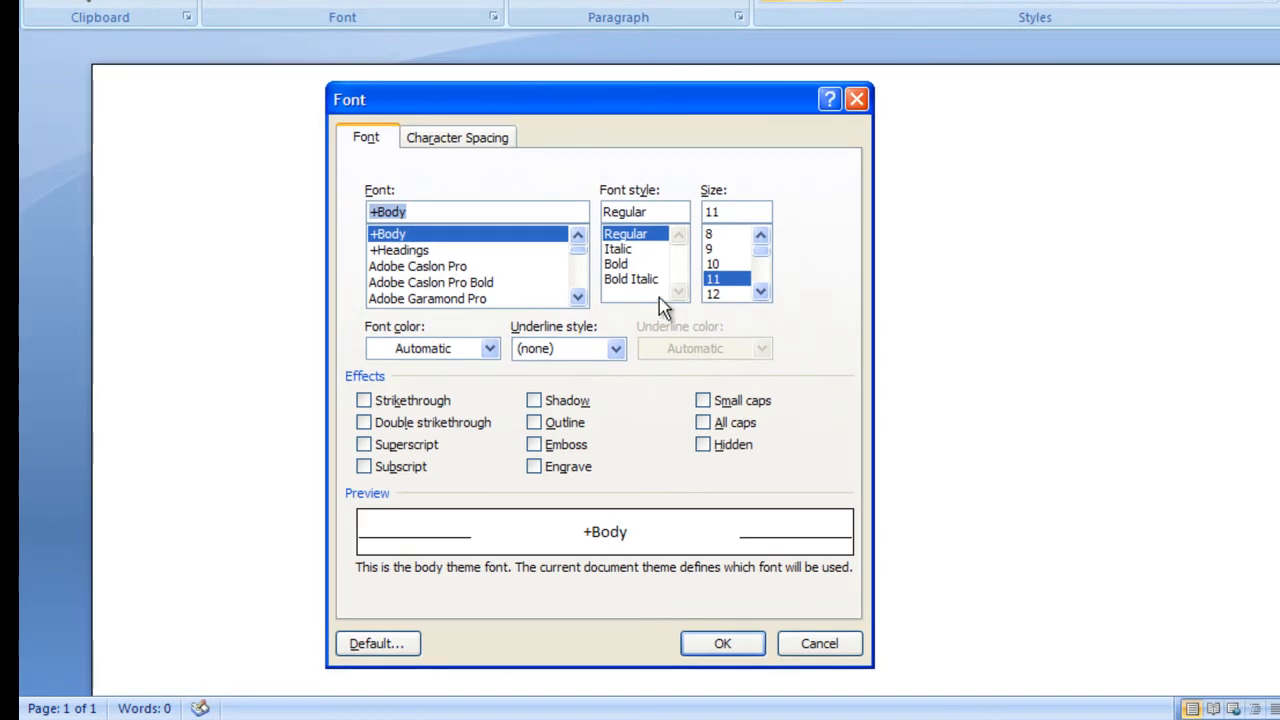
left_click(820, 643)
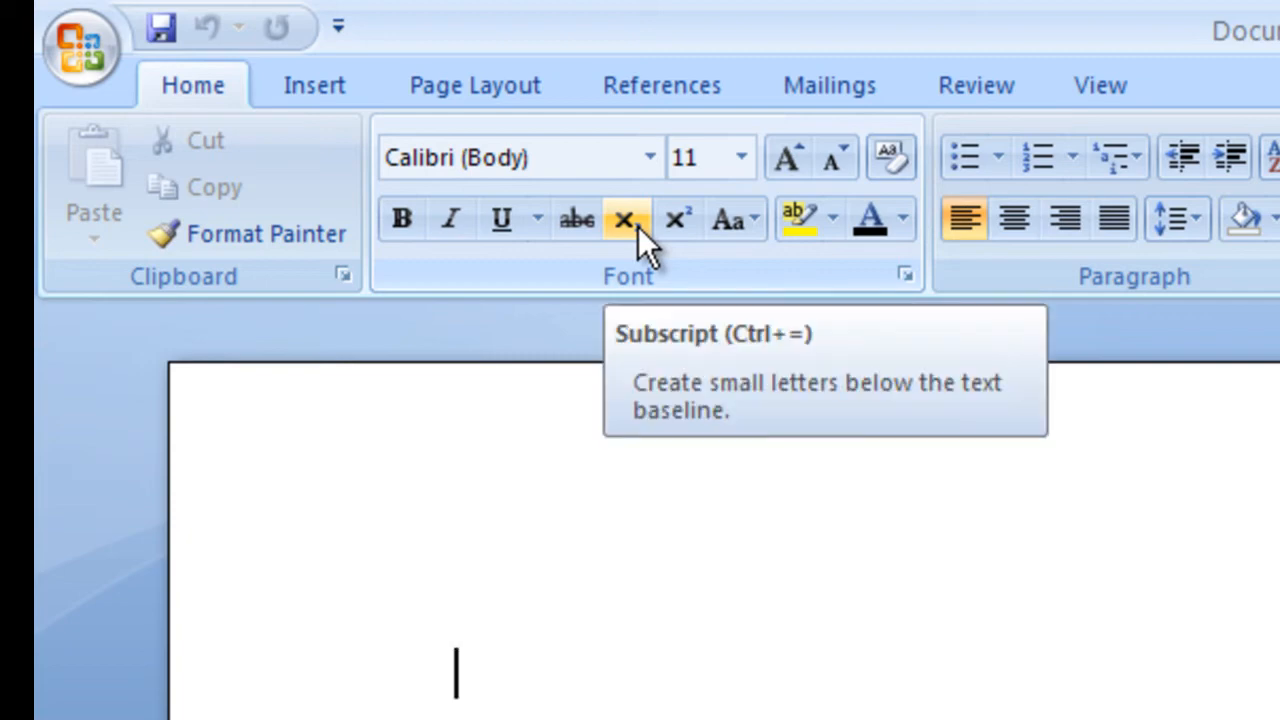
Step: Center the empty paragraph and return it to left alignment
left_click(1002, 224)
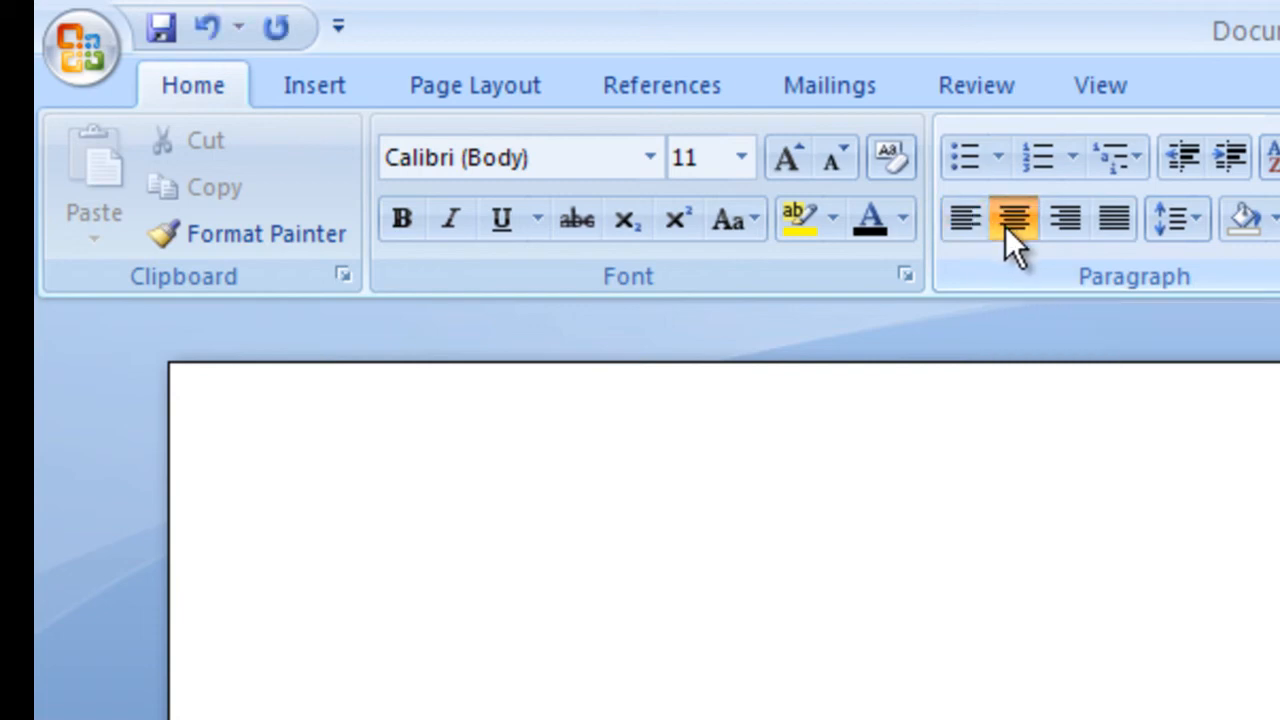
left_click(962, 224)
Step: Browse the theme and recently used fonts and the available underline styles without choosing any
left_click(652, 165)
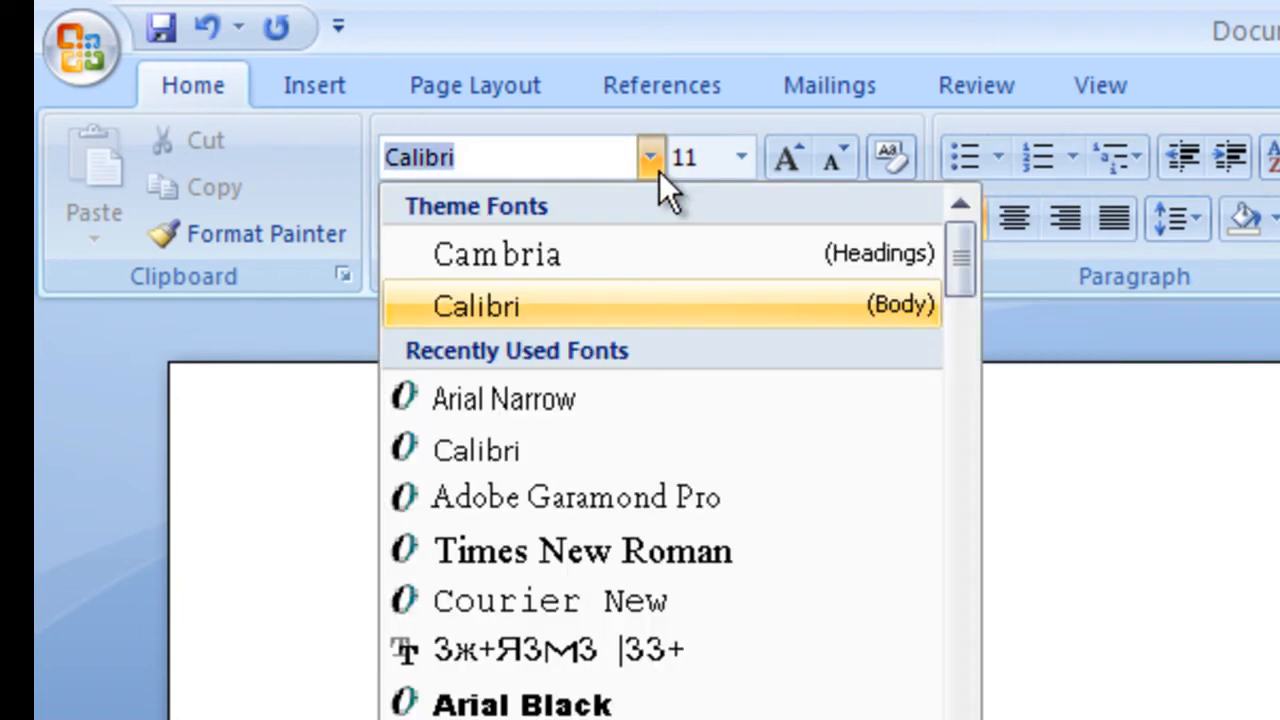
left_click(659, 171)
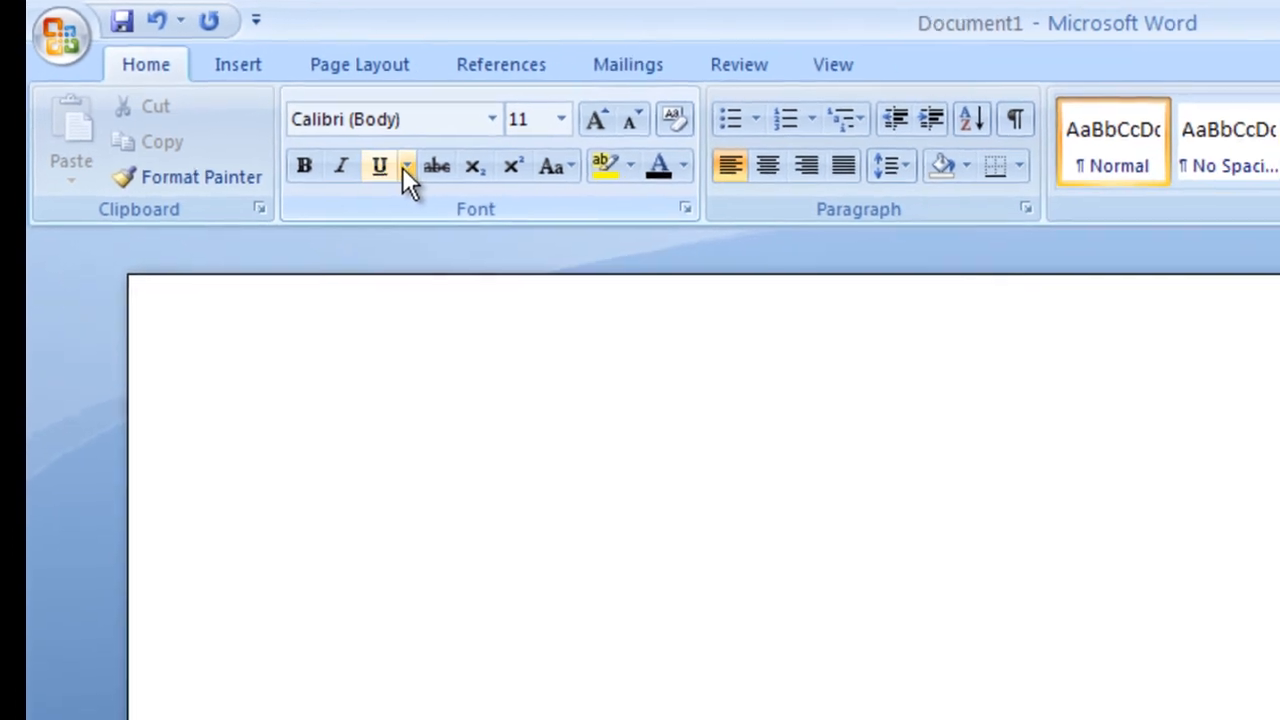
left_click(405, 167)
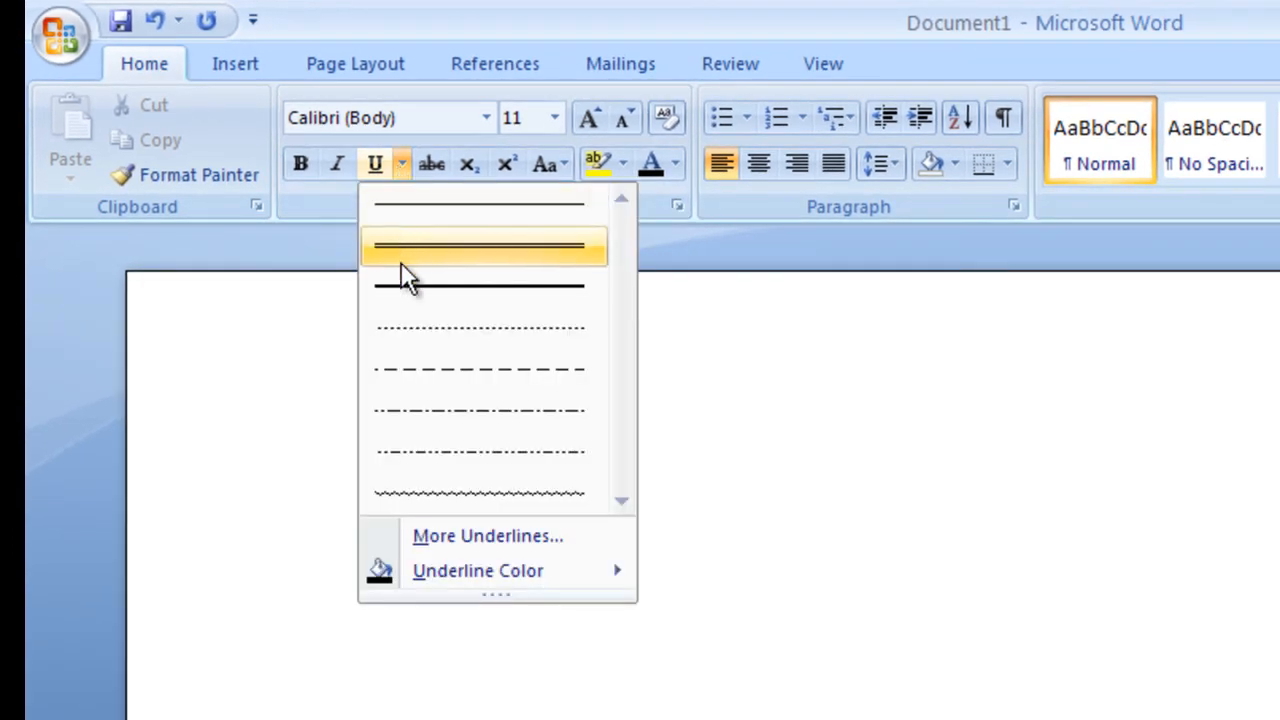
left_click(399, 166)
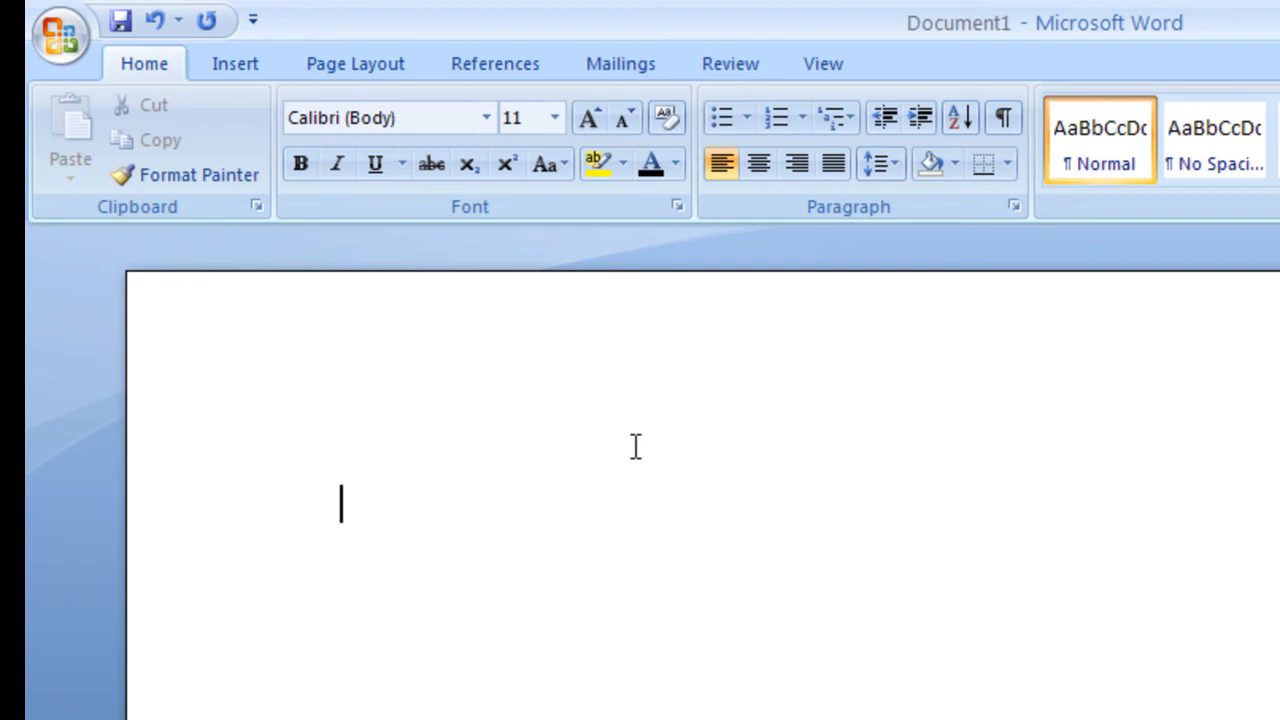